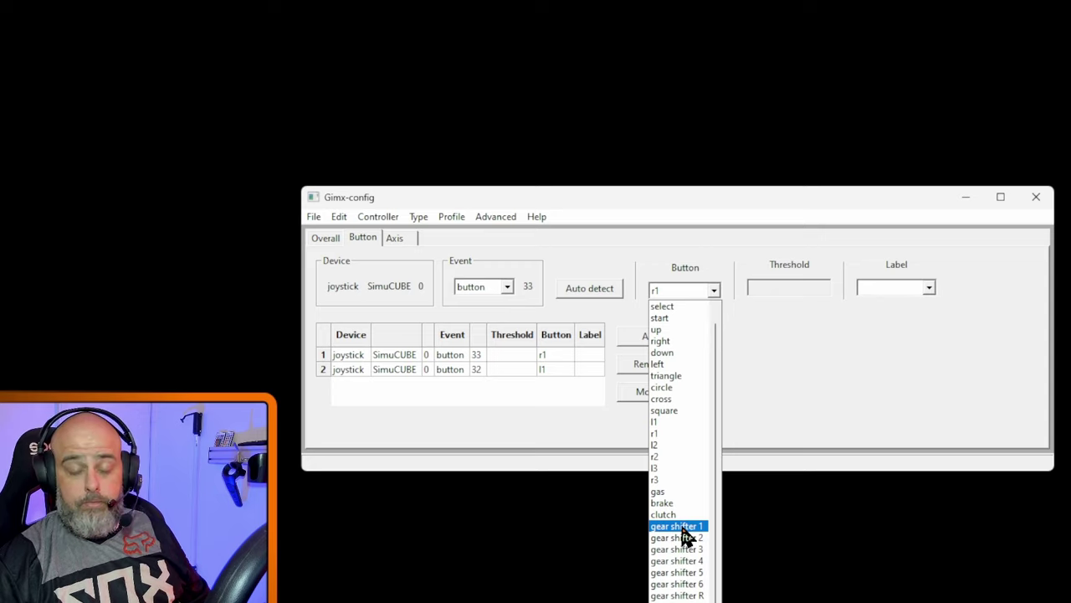
Add a mapping that assigns gear shifter 1 to the auto-detected button 3 of the G-Shark GS-GP702 shifter.
left_click(679, 526)
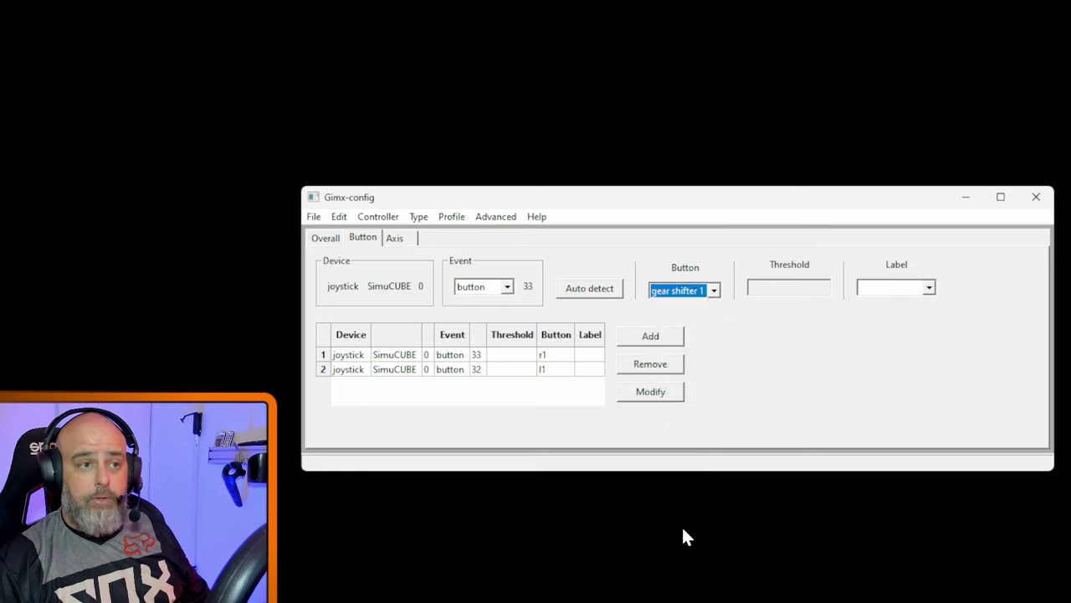
left_click(590, 290)
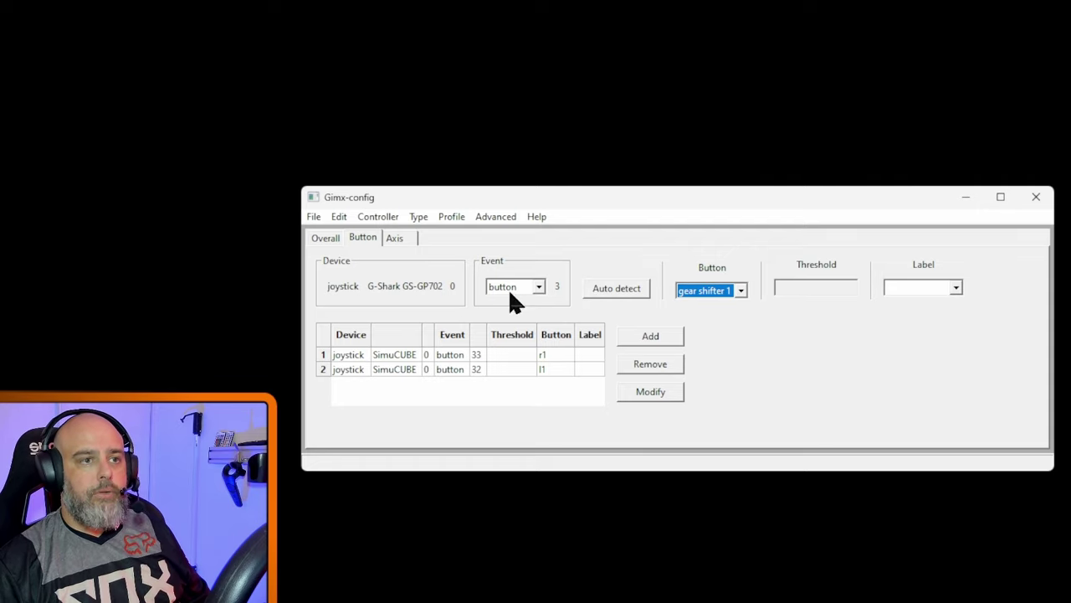
left_click(655, 338)
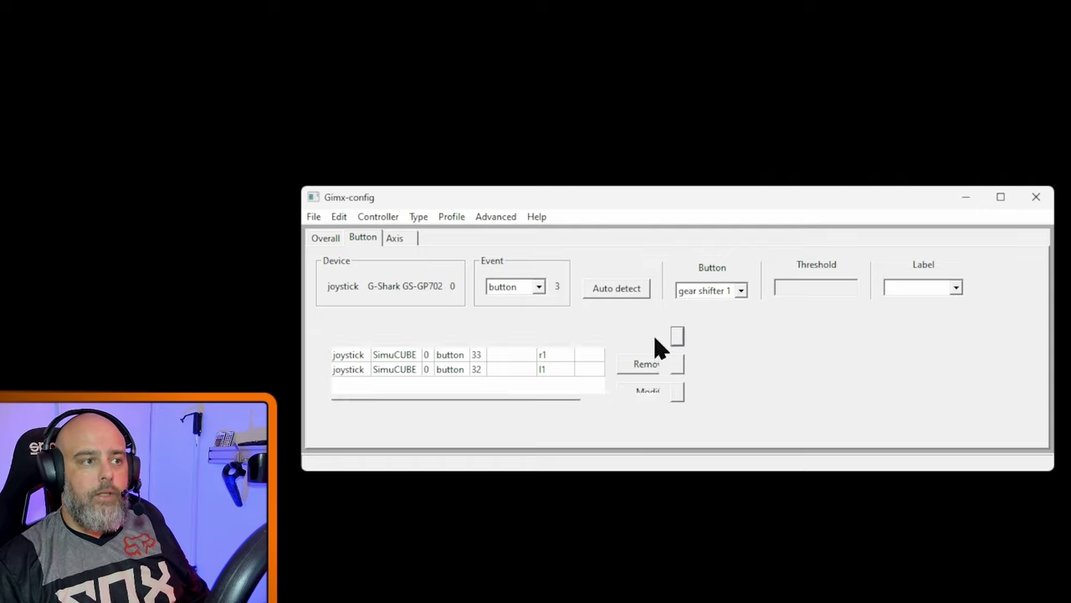
left_click(741, 291)
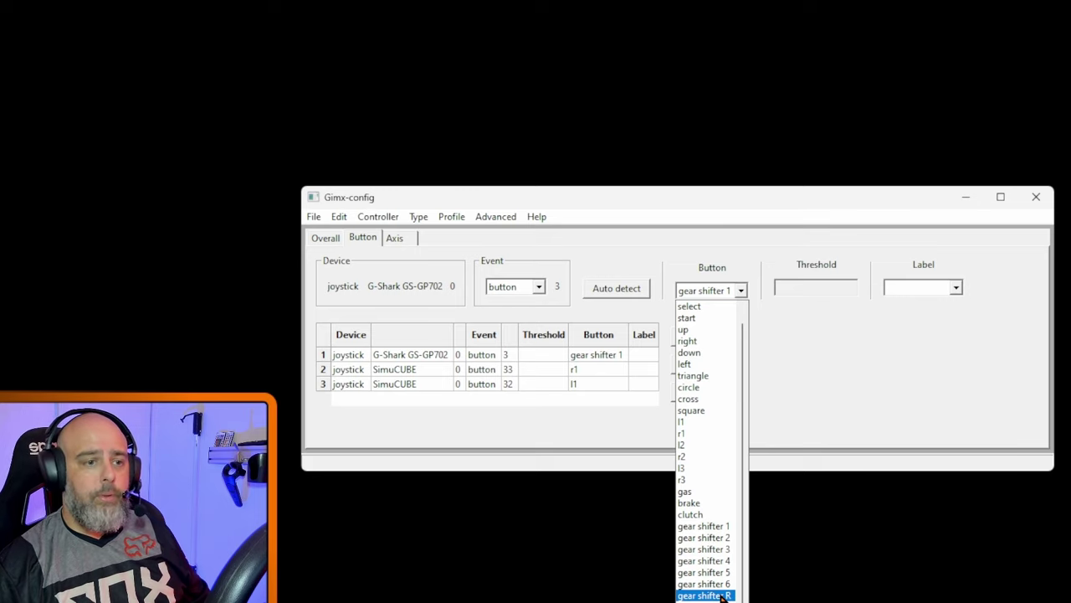
left_click(838, 359)
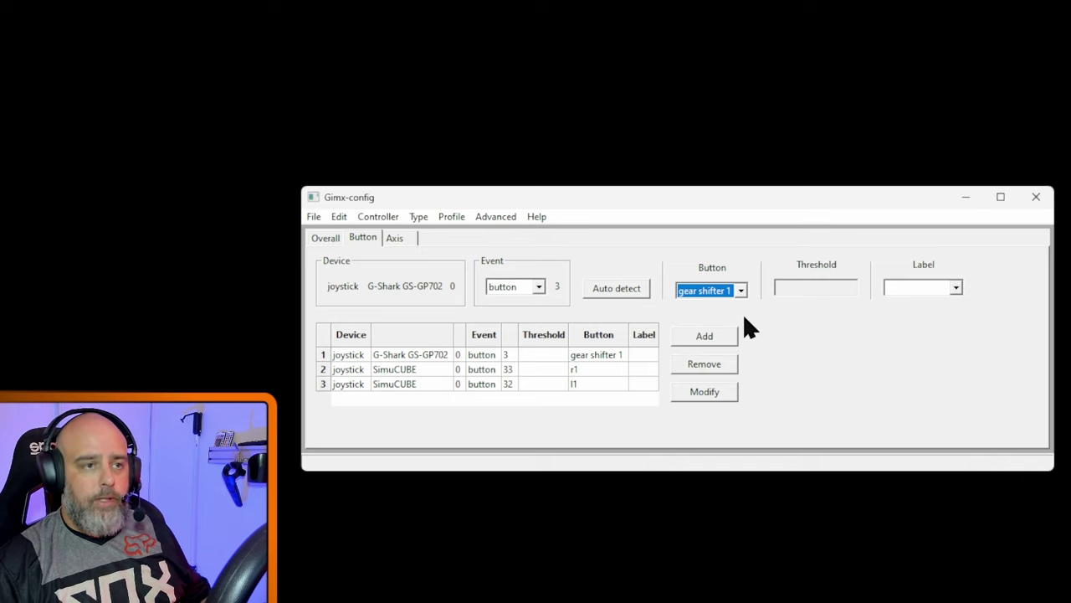
left_click(731, 292)
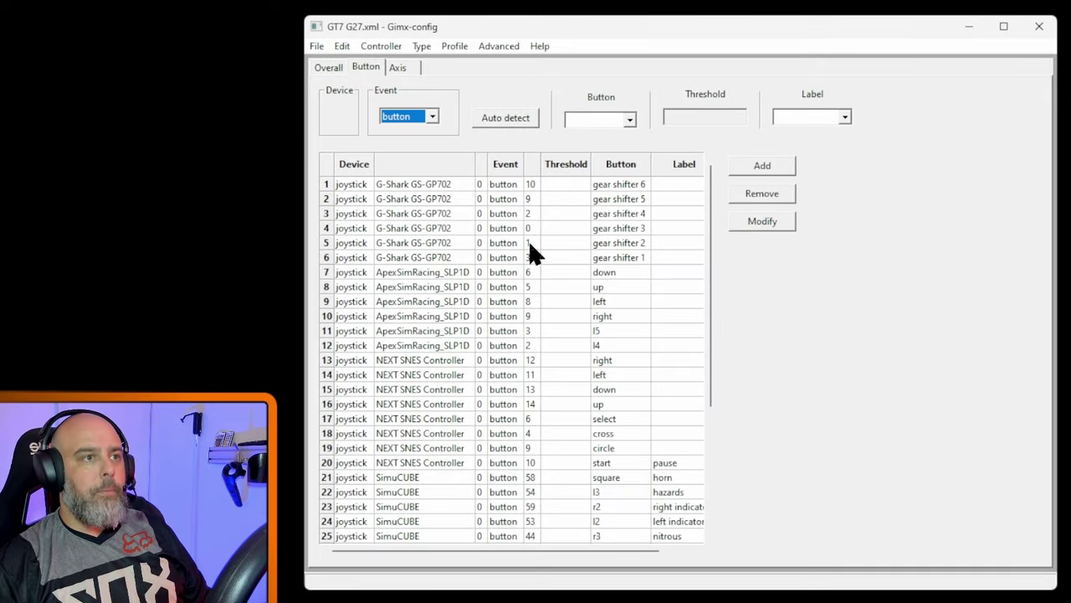
Review the button mappings of all devices in GT7 G27.xml and the list of assignable buttons.
scroll(555, 314, "down", 4)
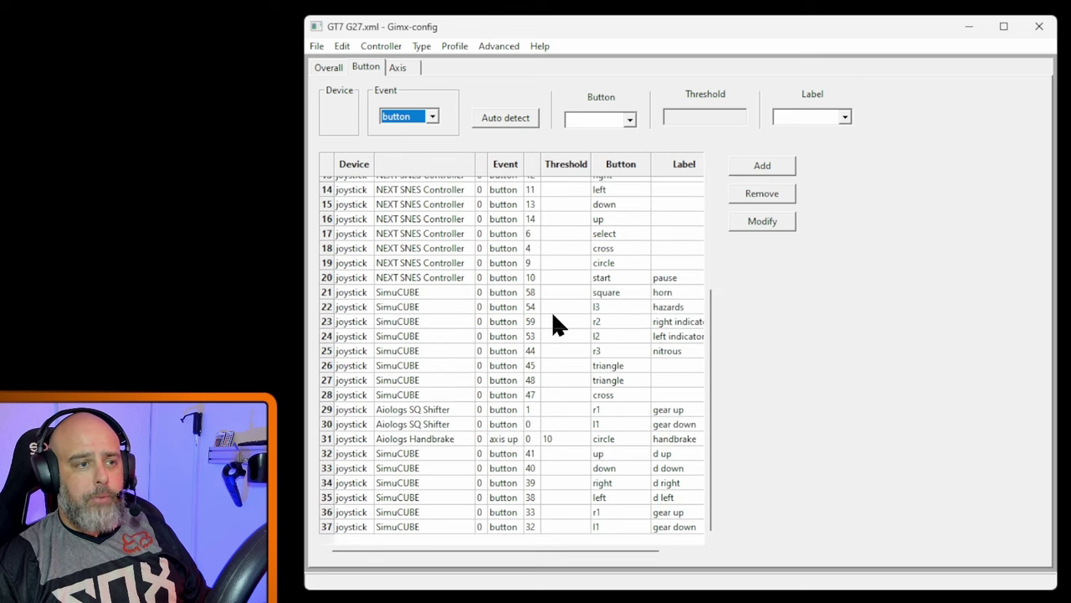
scroll(553, 316, "up", 4)
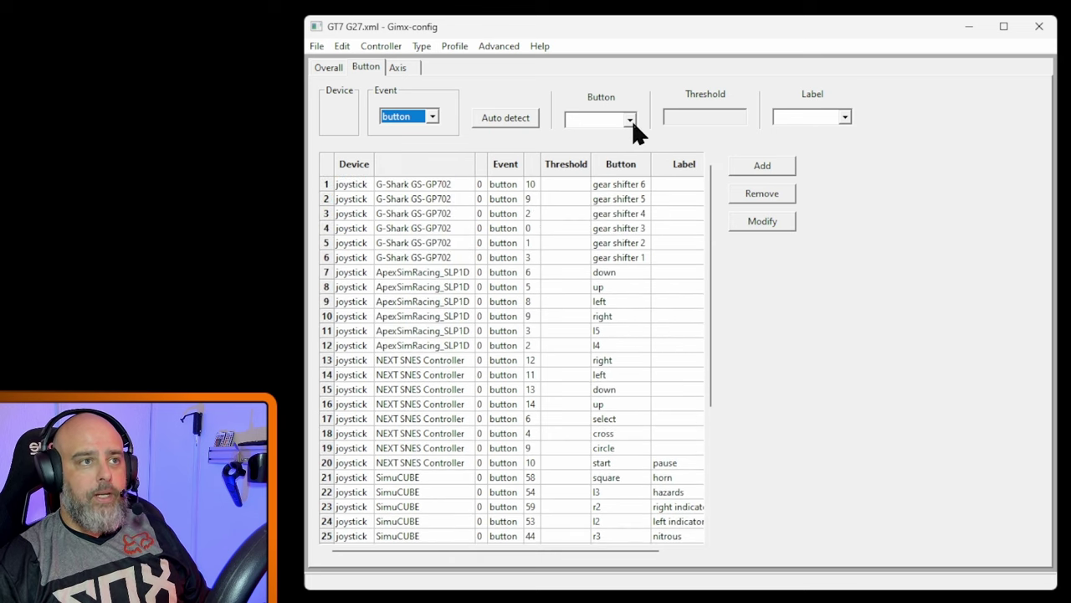
left_click(632, 121)
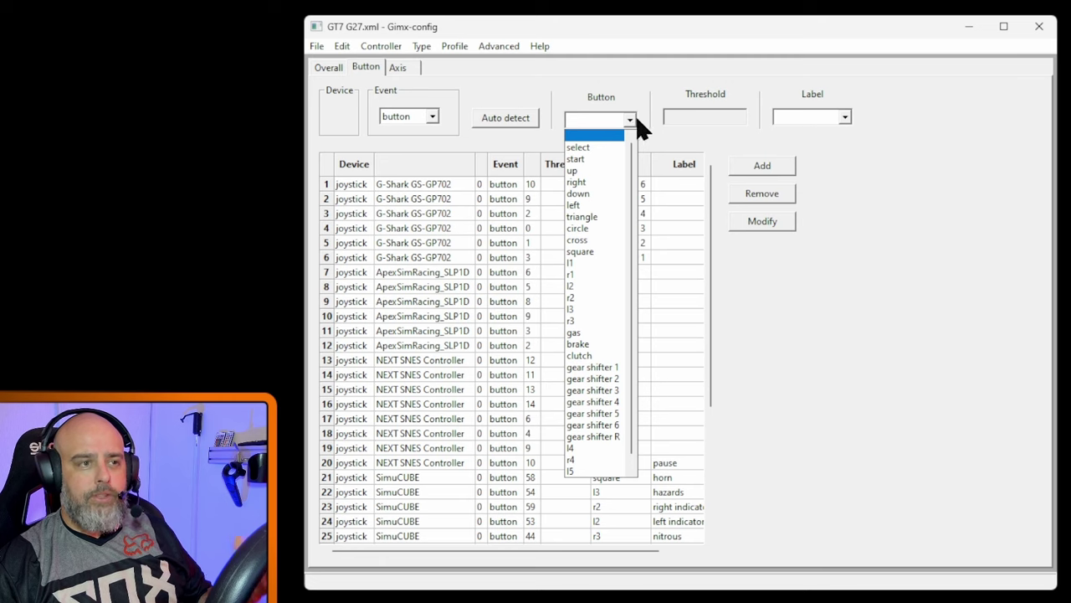
left_click(649, 113)
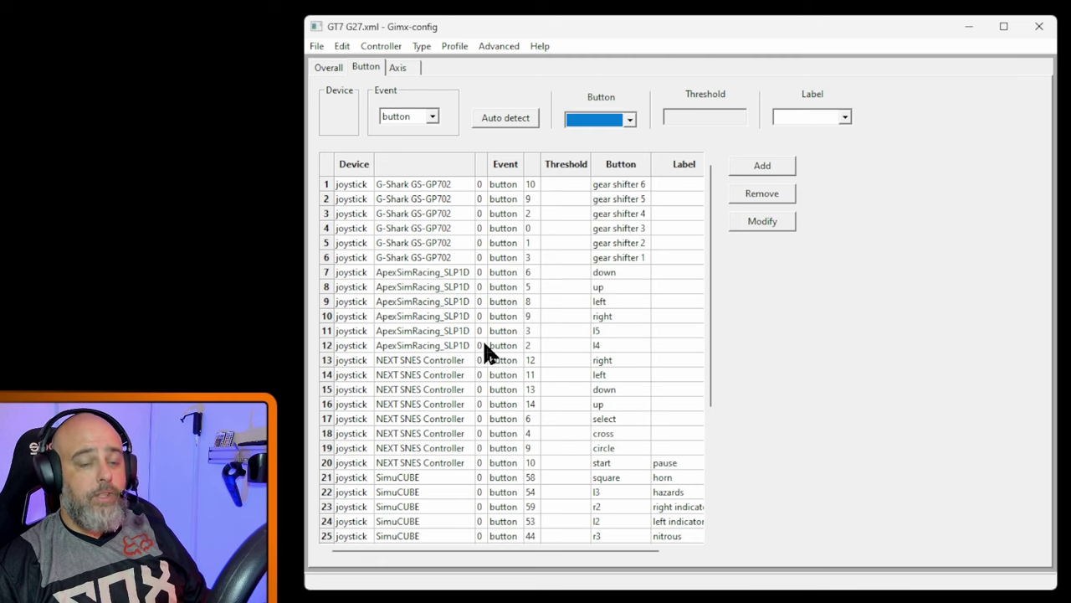
scroll(482, 343, "down", 4)
scroll(483, 344, "up", 4)
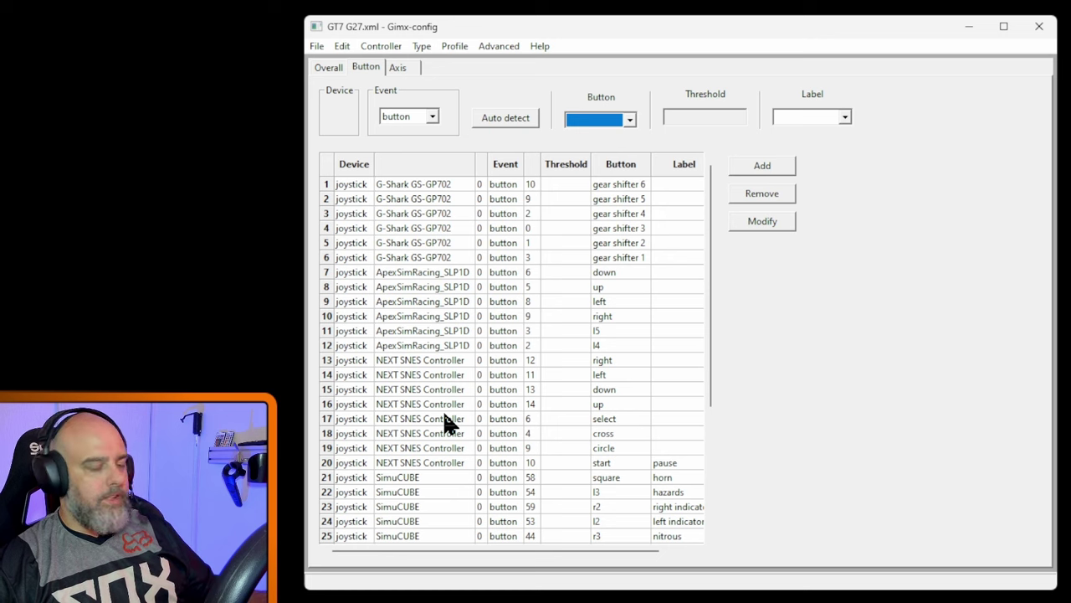
scroll(446, 423, "down", 2)
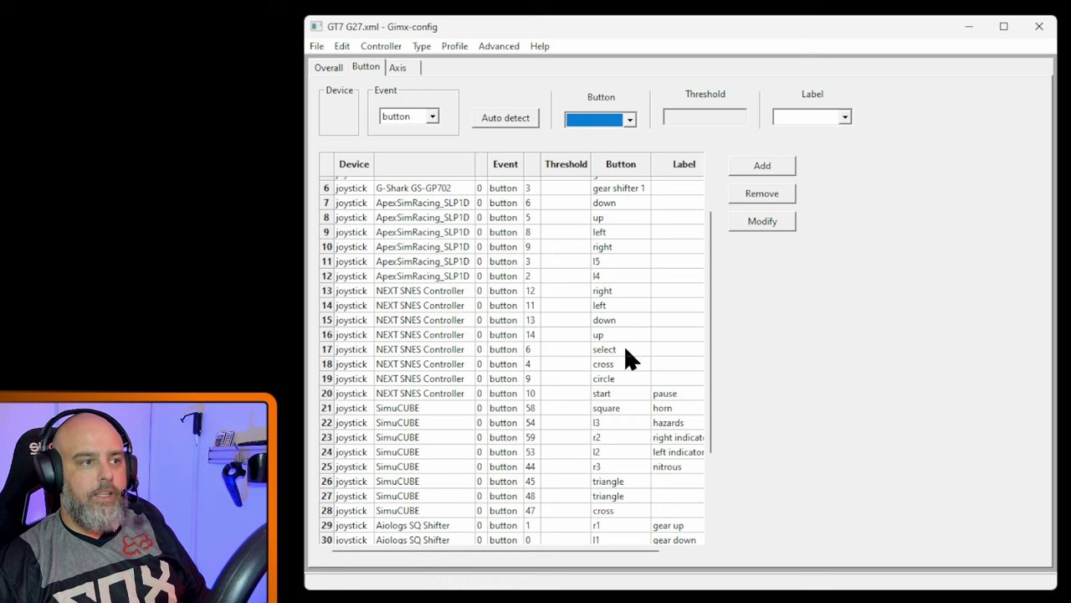
scroll(464, 460, "down", 2)
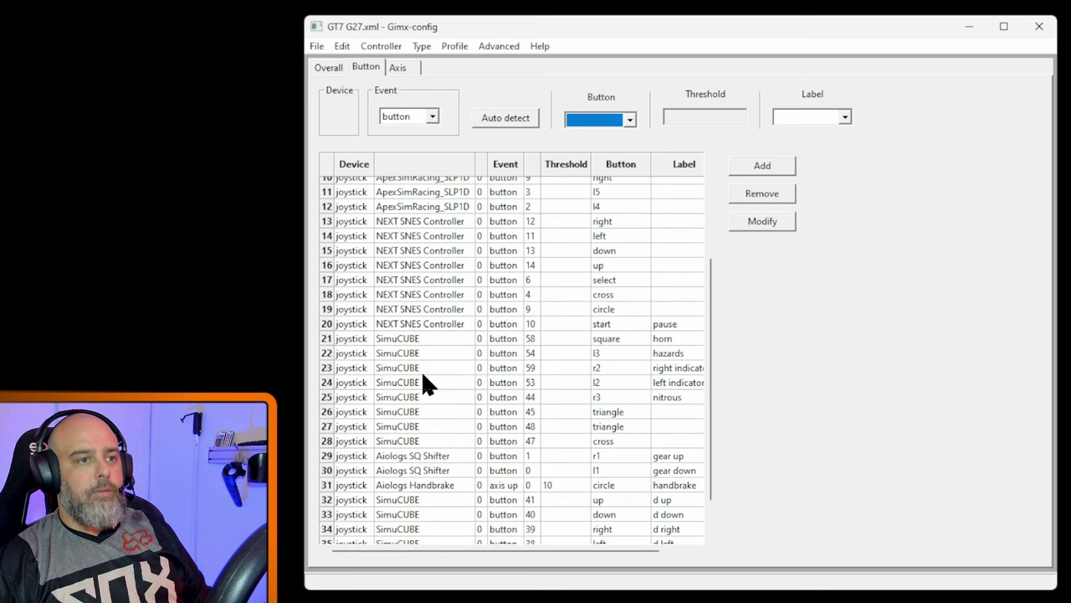
scroll(421, 370, "down", 2)
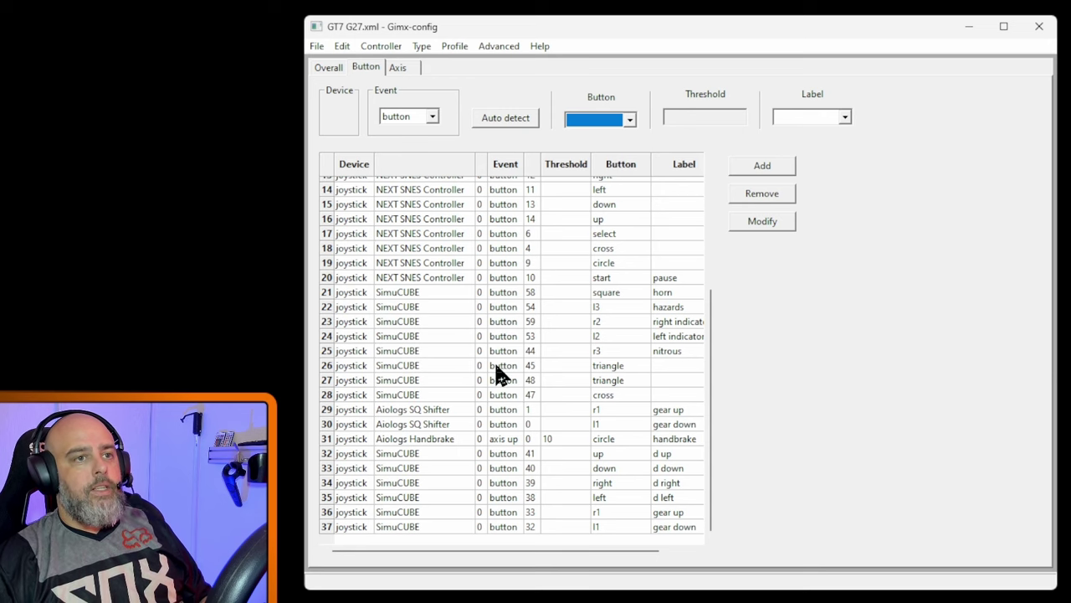
scroll(495, 367, "up", 4)
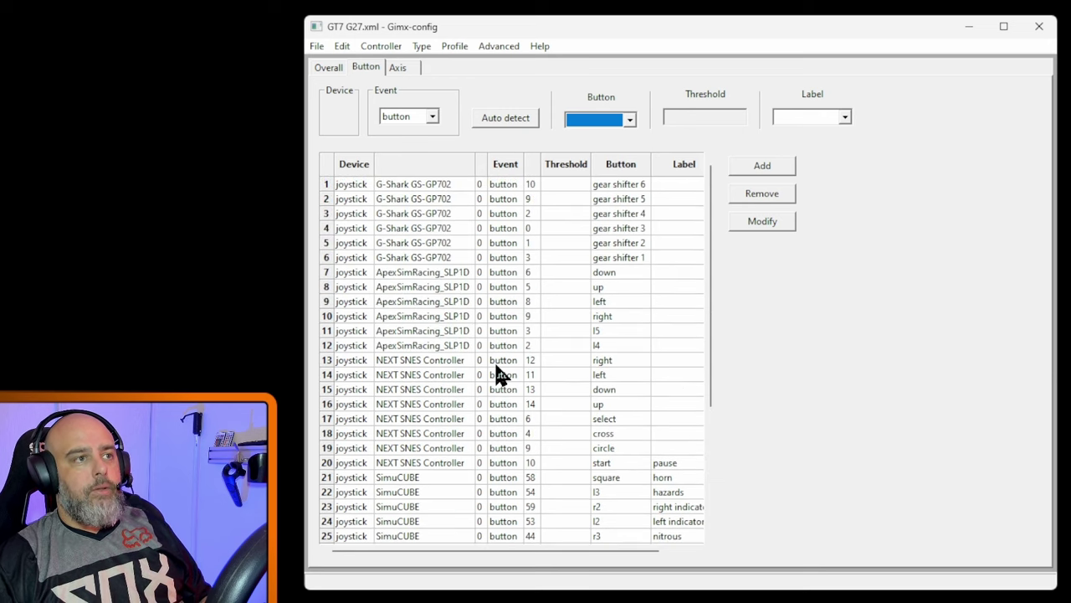
Close the GT7 G27.xml configuration window.
left_click(319, 46)
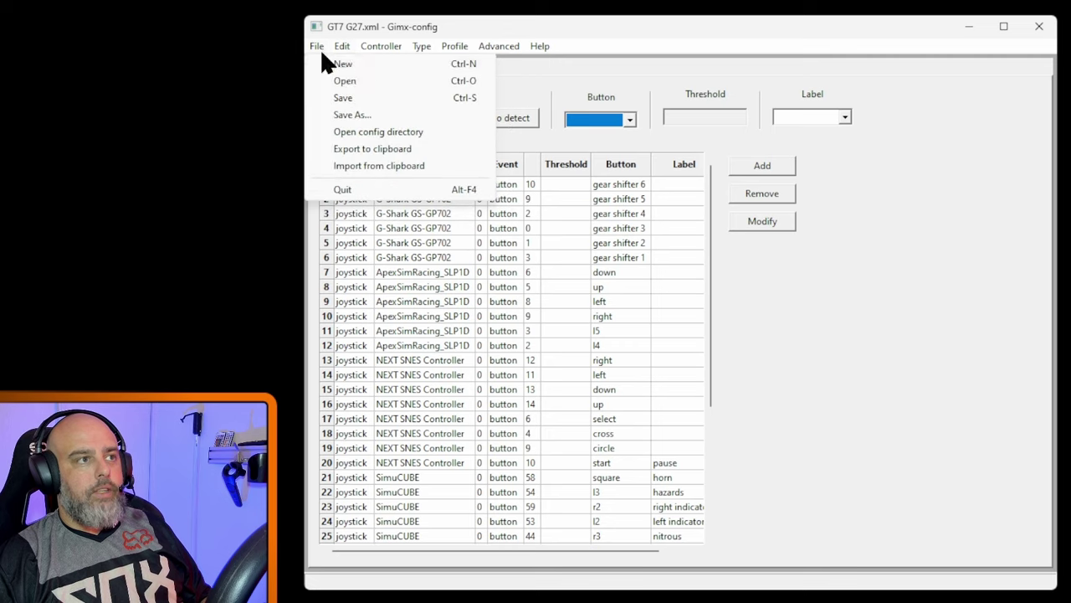
left_click(599, 44)
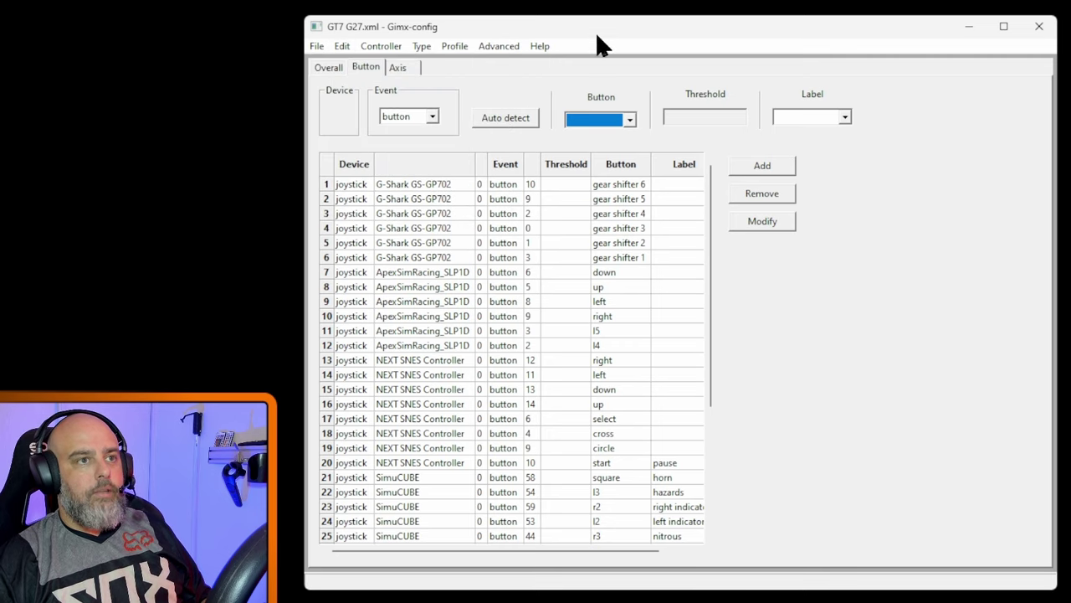
left_click(1040, 28)
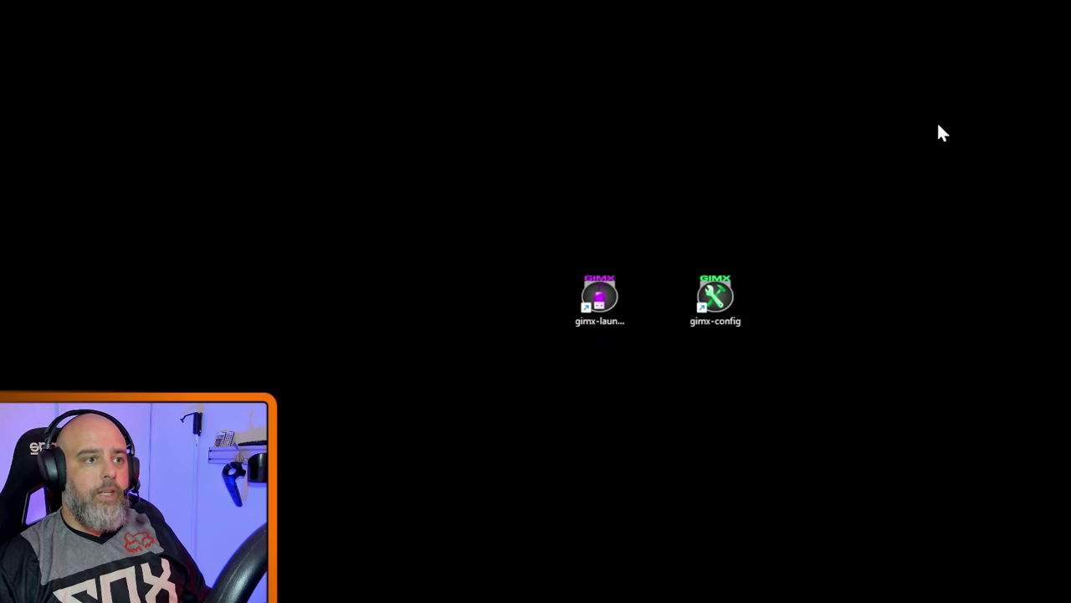
Open gimx-launcher and start the GIMX adapter on COM5 with physical devices and the GT7 G27.xml config.
double_click(611, 316)
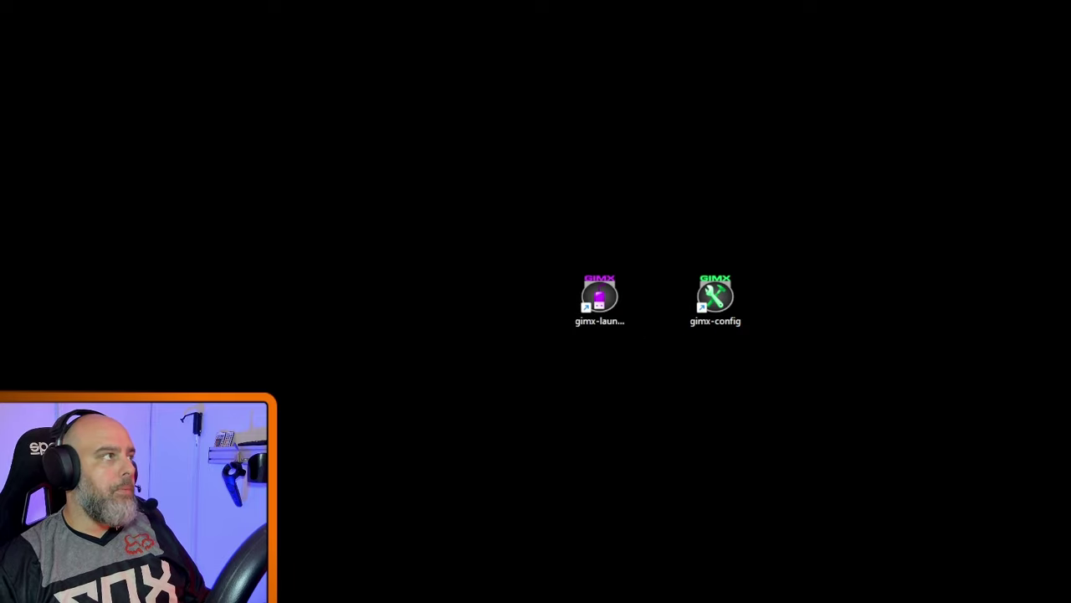
left_click_drag(372, 111, 537, 191)
left_click(578, 332)
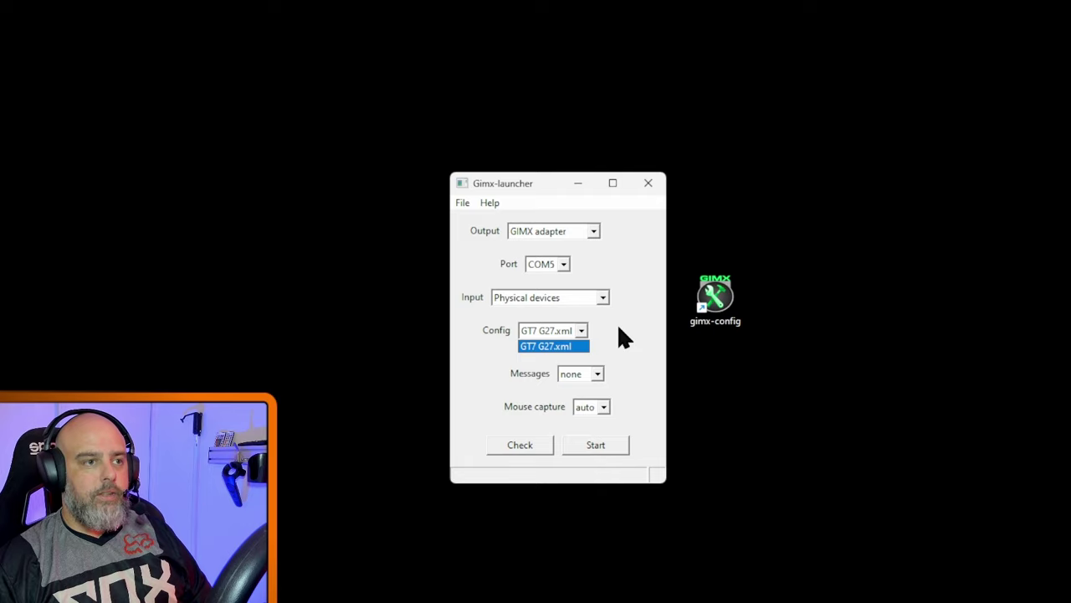
left_click(618, 328)
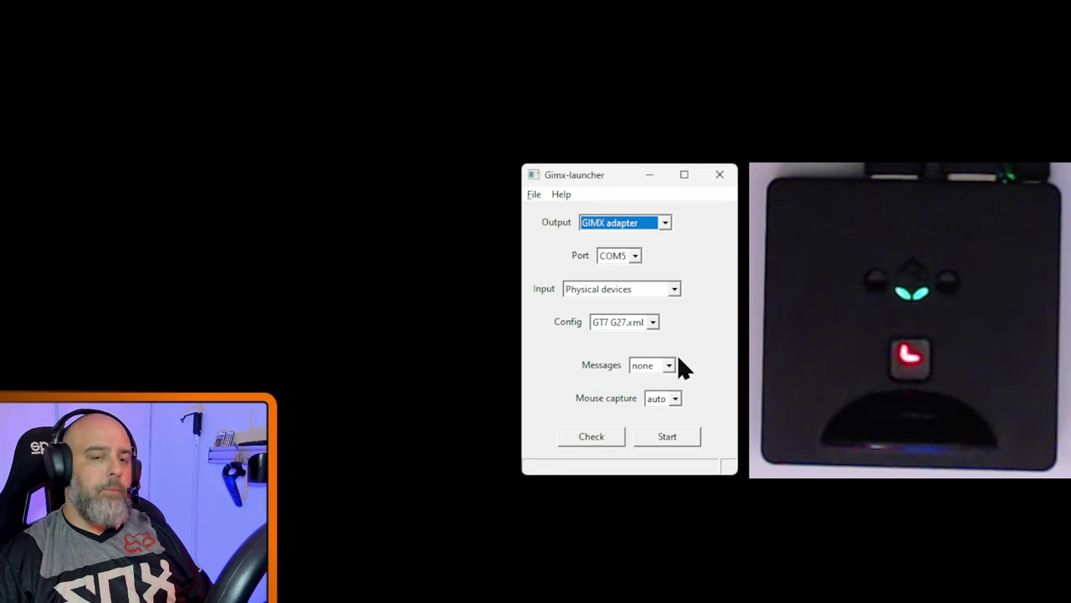
left_click(669, 438)
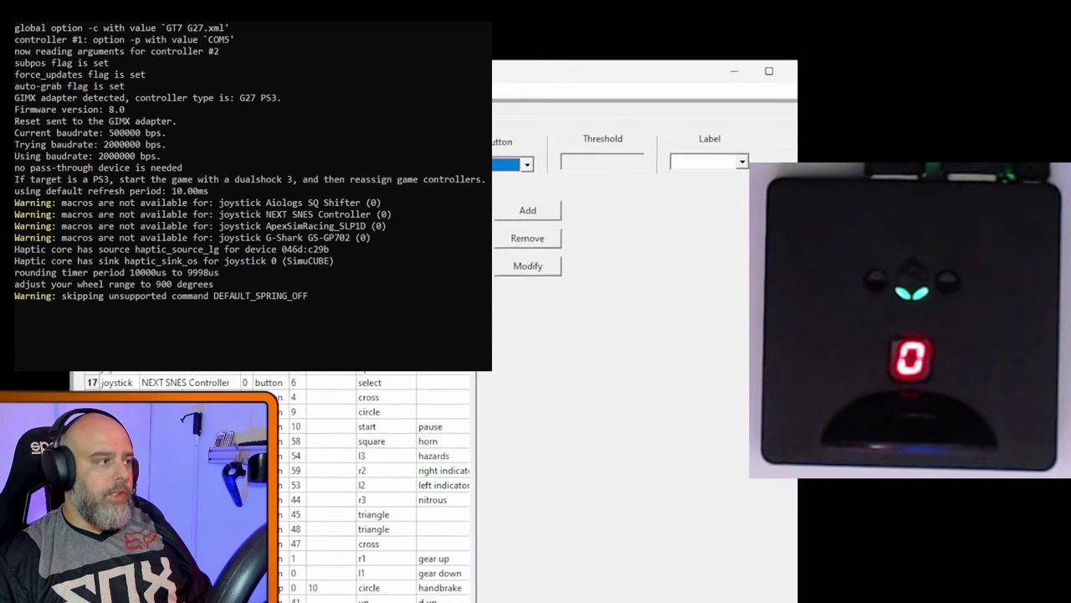
Check the start and select mappings of the NEXT SNES Controller in the configuration window, and close that window.
left_click_drag(573, 59, 628, 73)
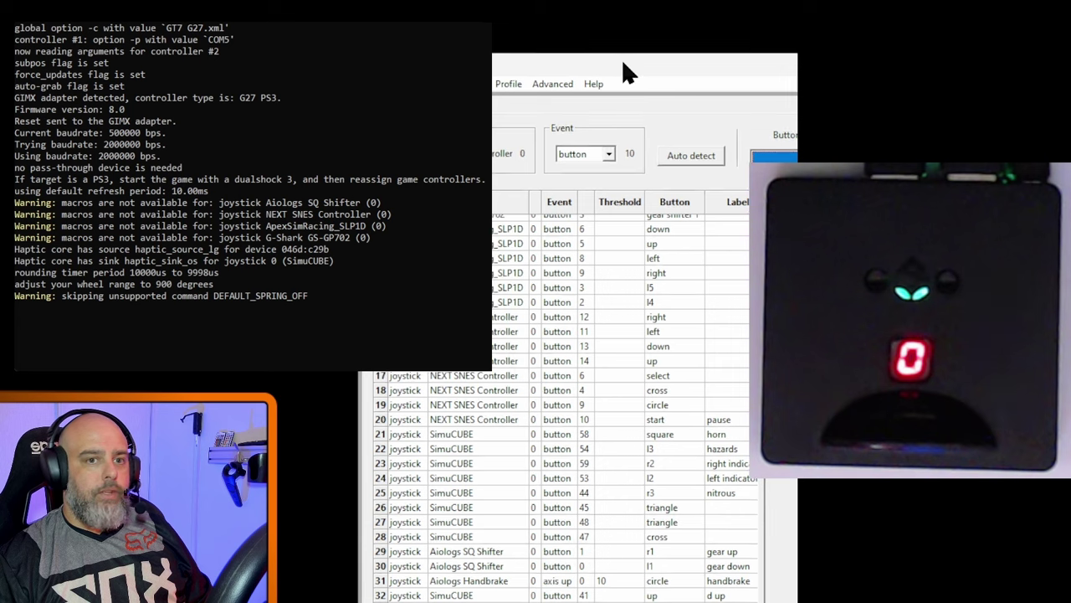
left_click(662, 423)
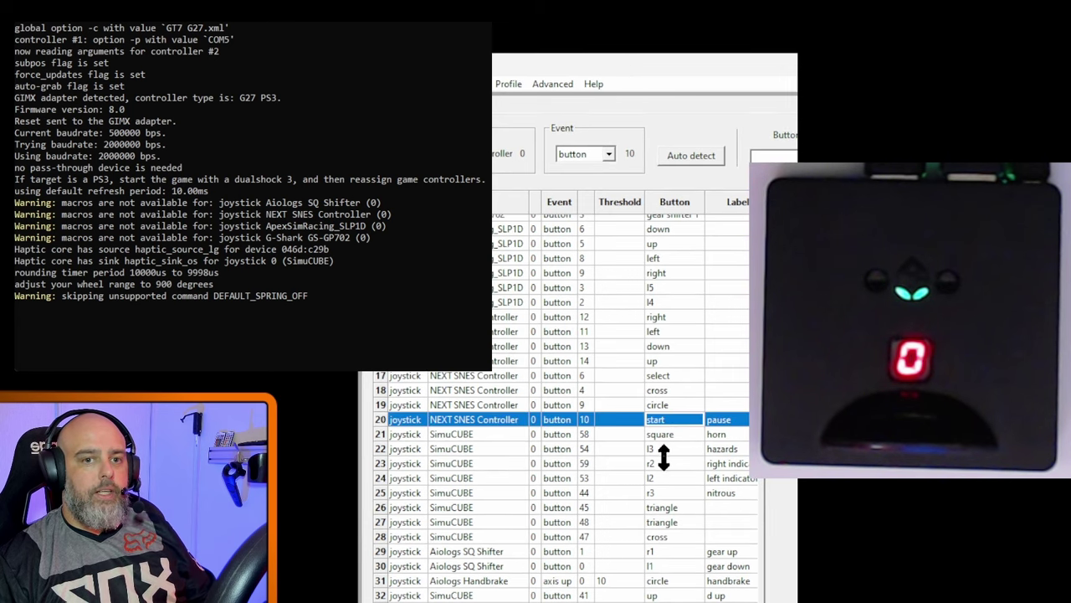
left_click(670, 377)
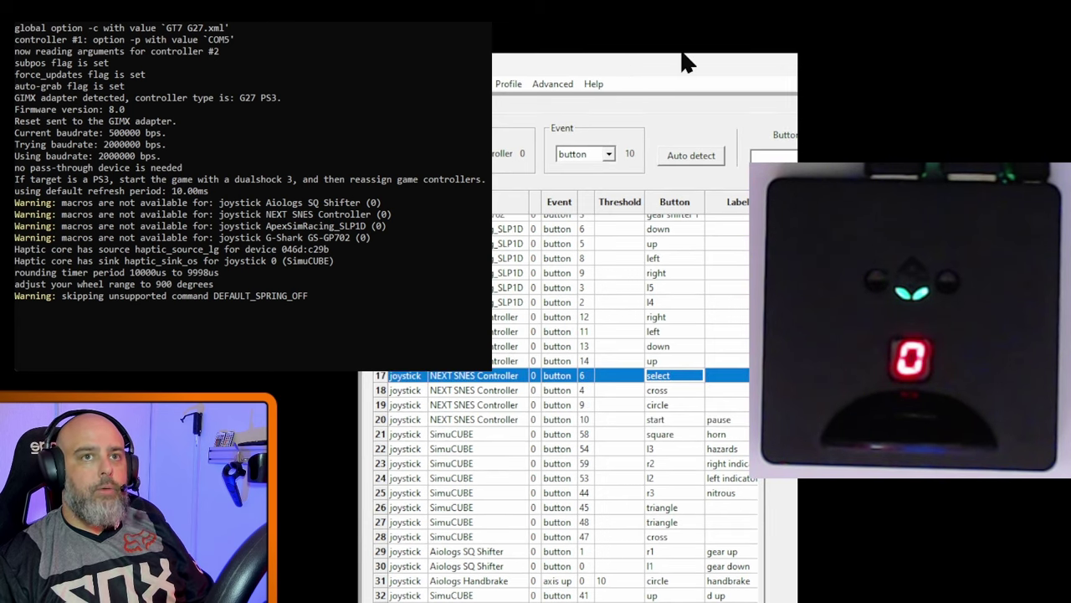
key("alt+F4")
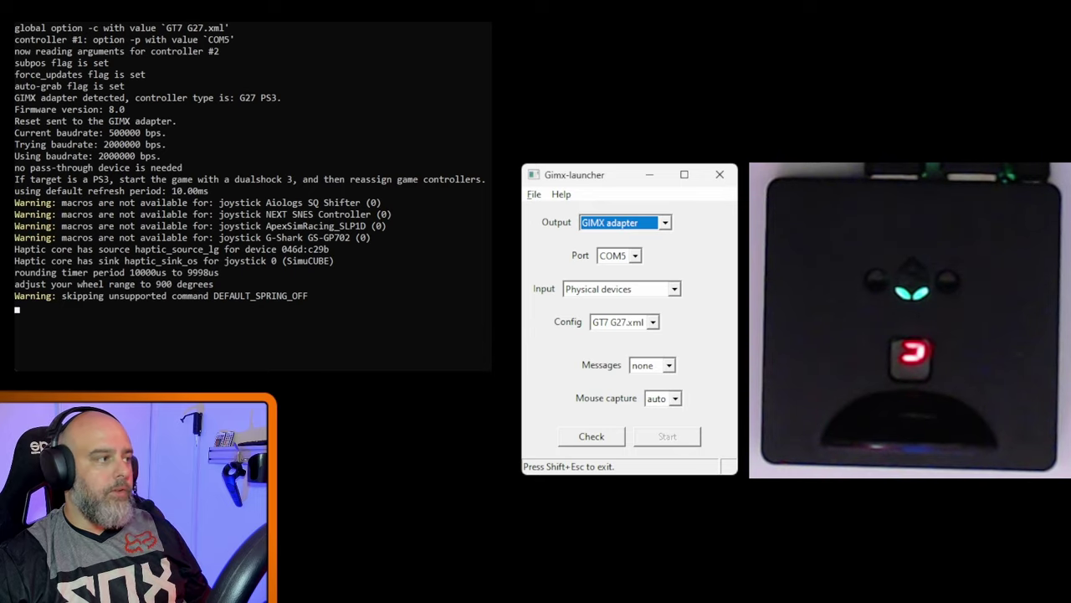
Stop the running GIMX session and start it again with the same GT7 G27.xml config.
key("shift+Escape")
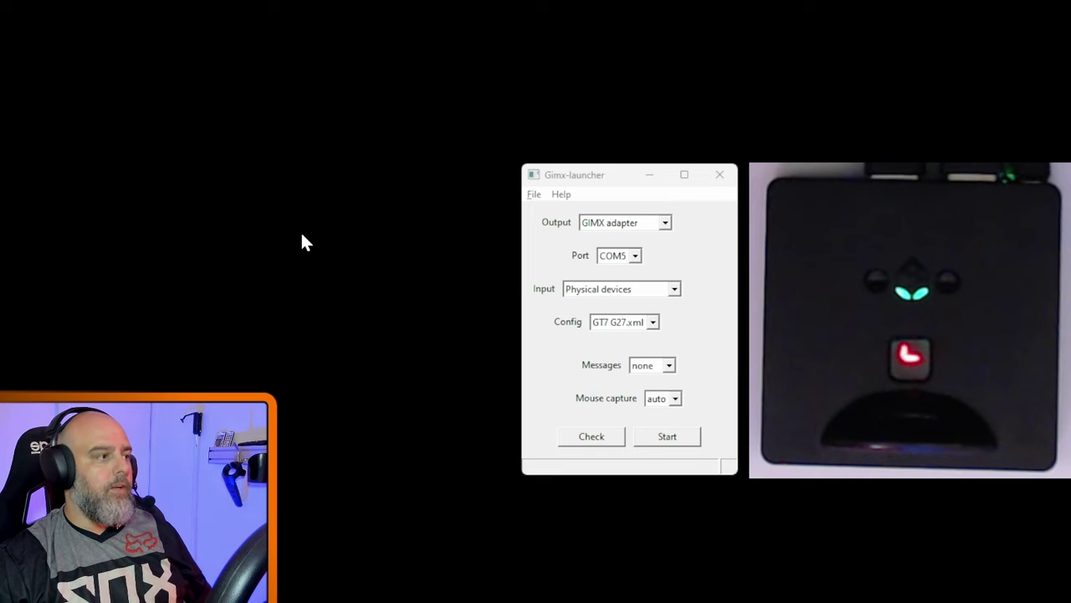
left_click(674, 441)
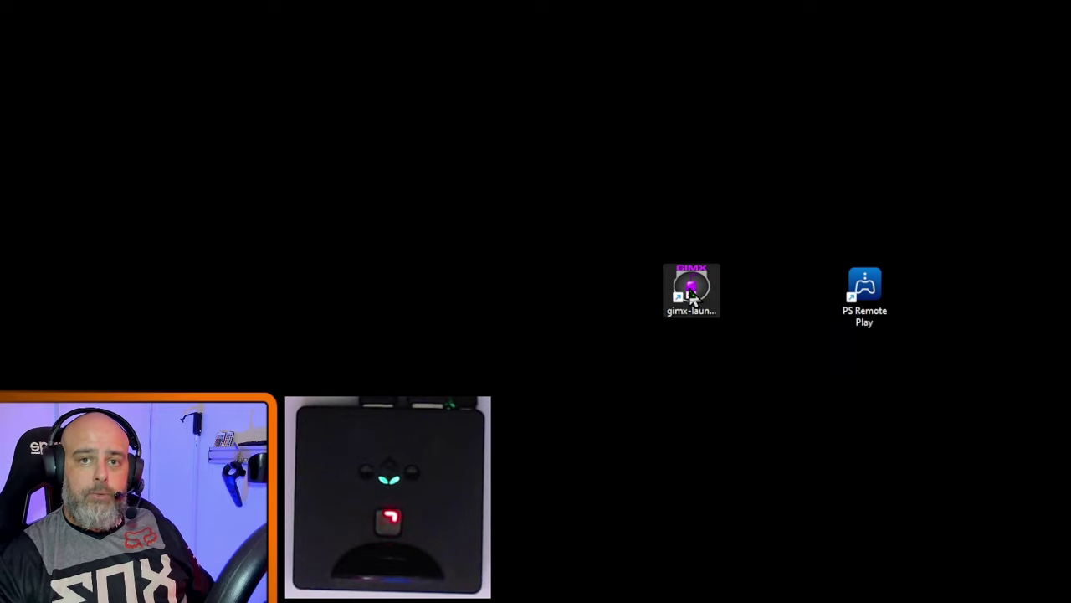
Start the GIMX adapter on COM5 from the reopened launcher and move its window clear of the desktop shortcuts.
left_click_drag(184, 169, 590, 200)
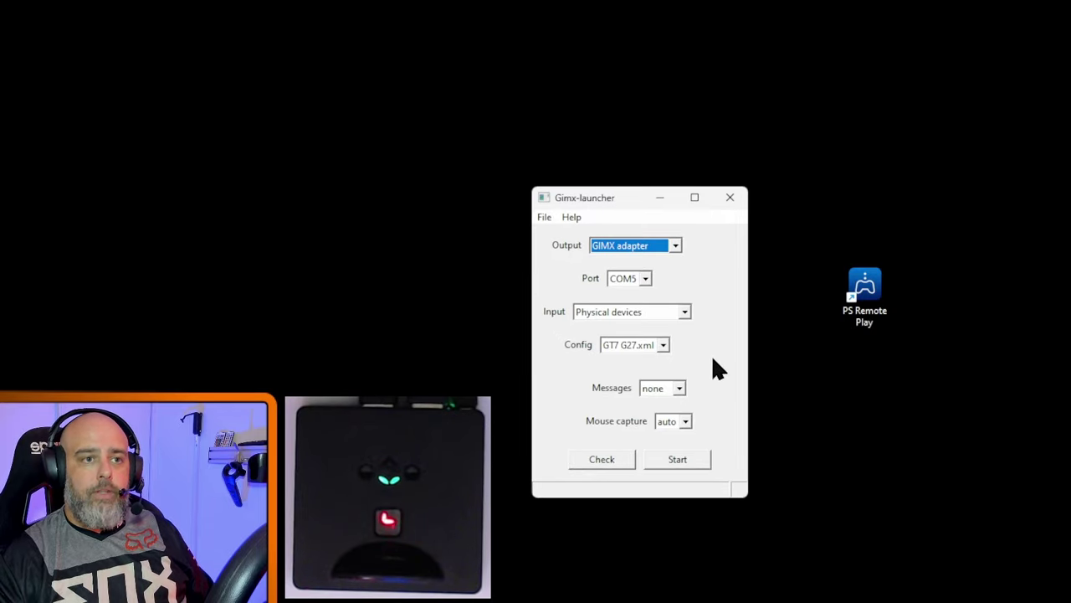
left_click(687, 471)
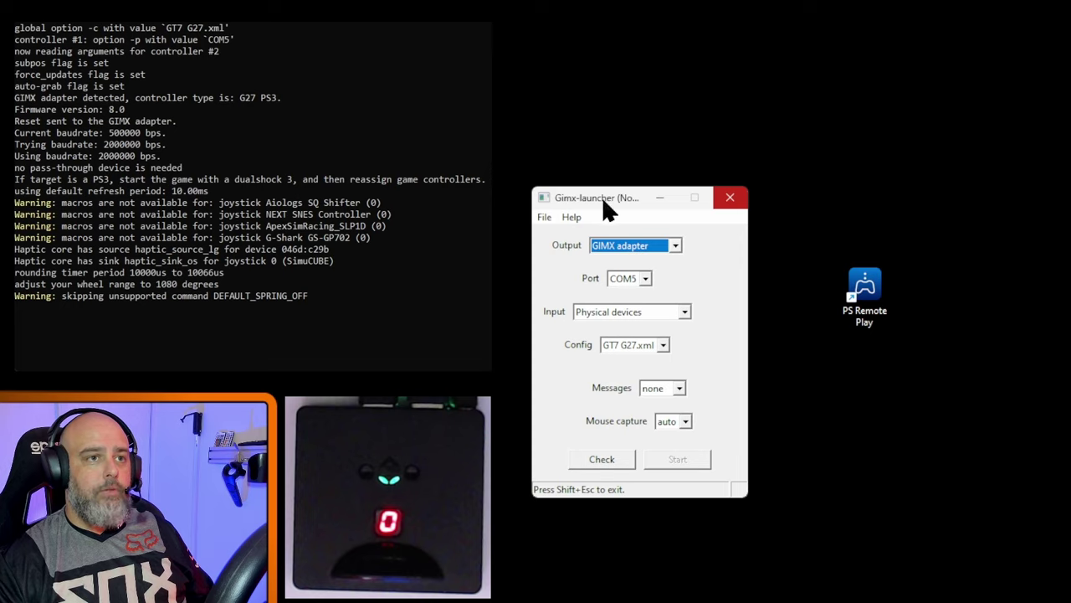
left_click_drag(601, 196, 351, 594)
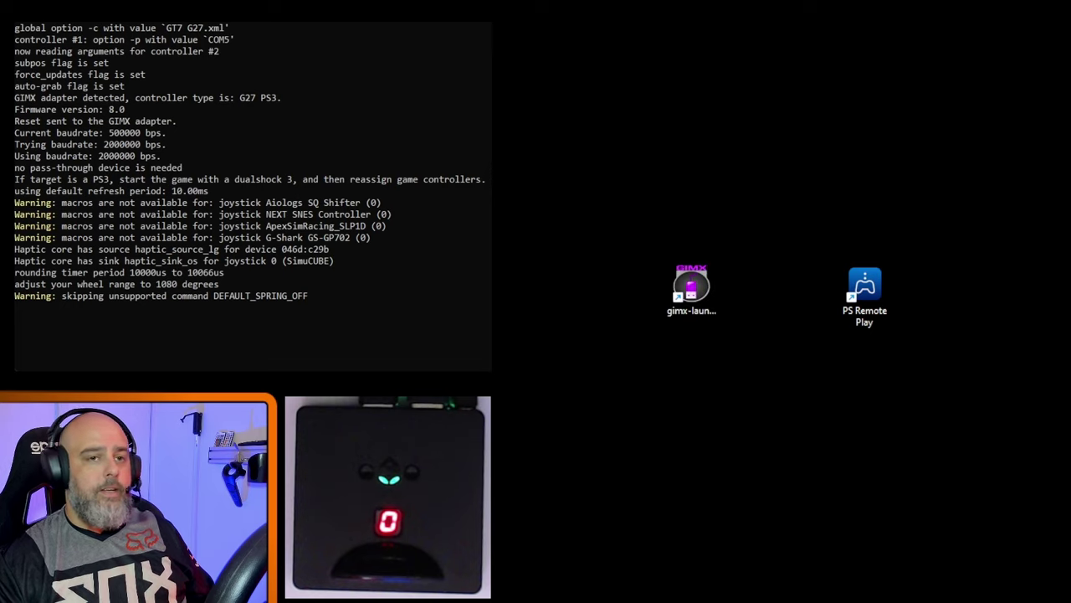